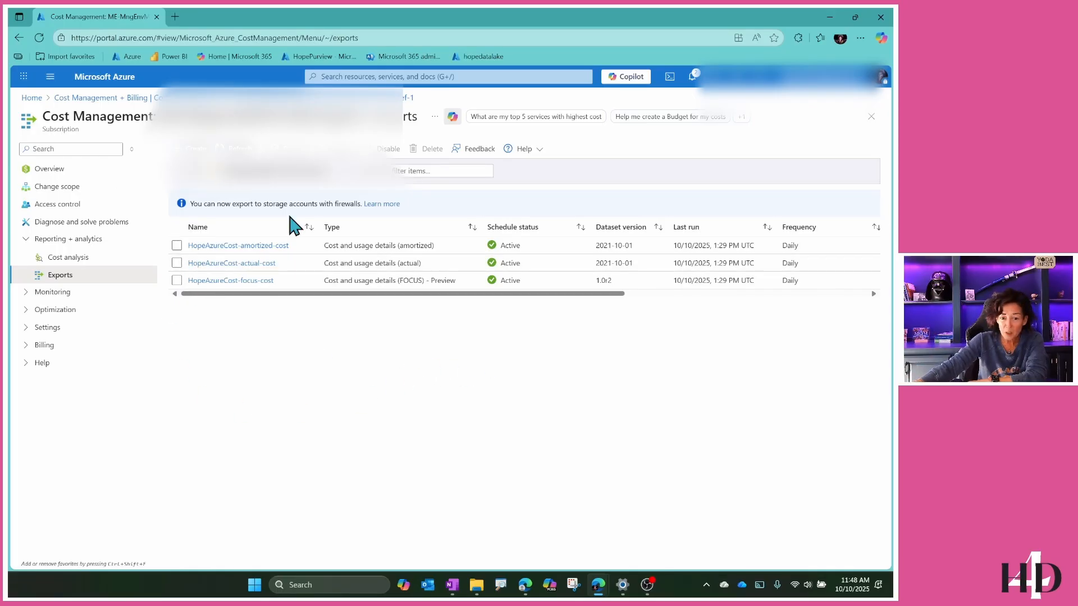
- Start a new cost export from the Cost and usage (actual) template with fdsdf as the export prefix
{"action": "left_click", "coordinate": [192, 150]}
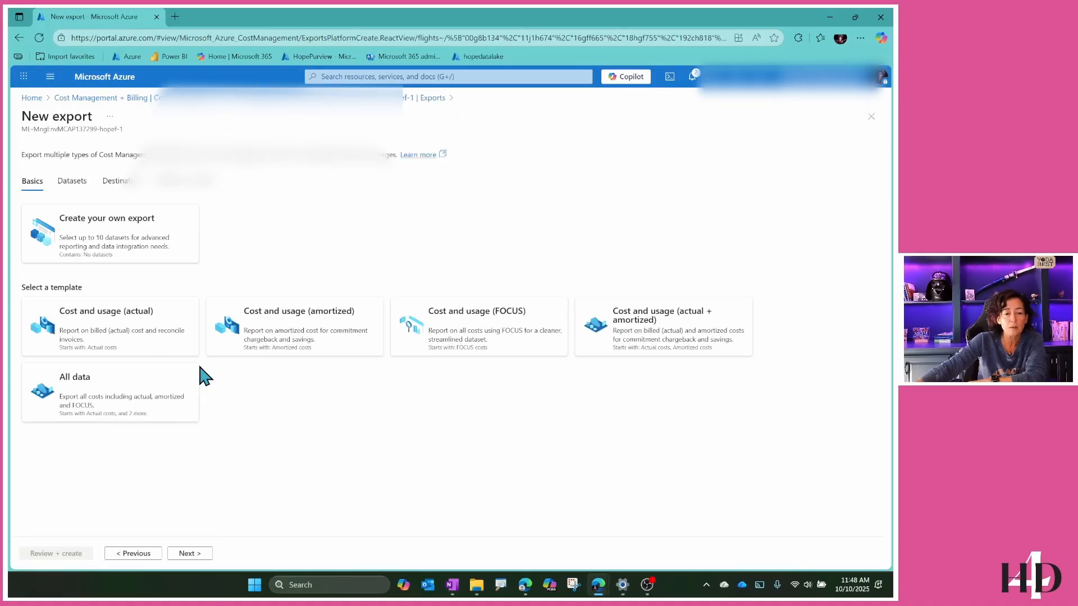
{"action": "left_click", "coordinate": [179, 326]}
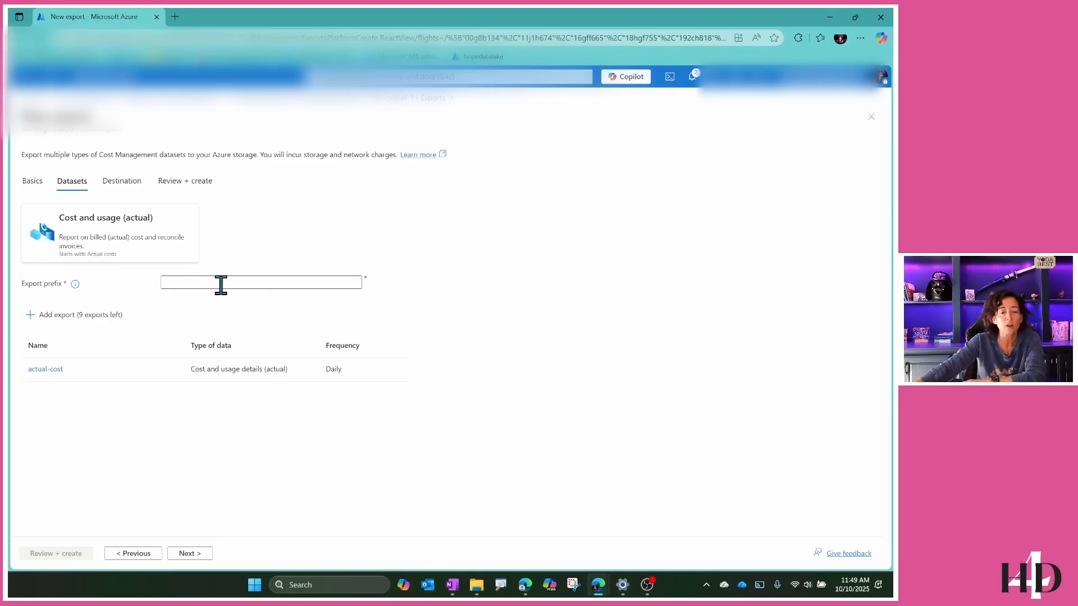
{"action": "left_click", "coordinate": [184, 283]}
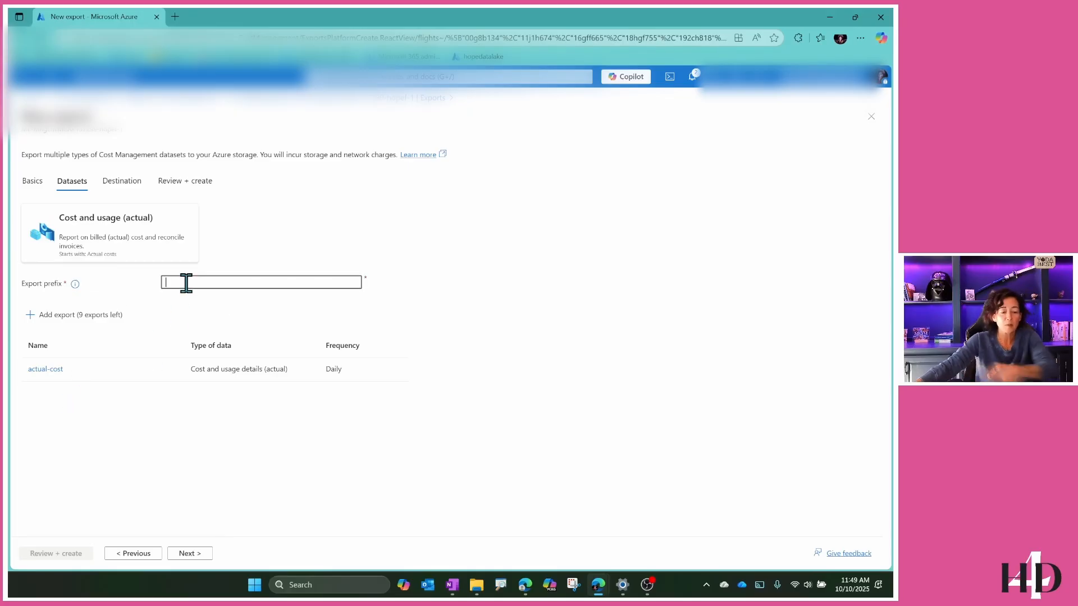
{"action": "type", "text": "fdsdf"}
{"action": "left_click", "coordinate": [188, 553]}
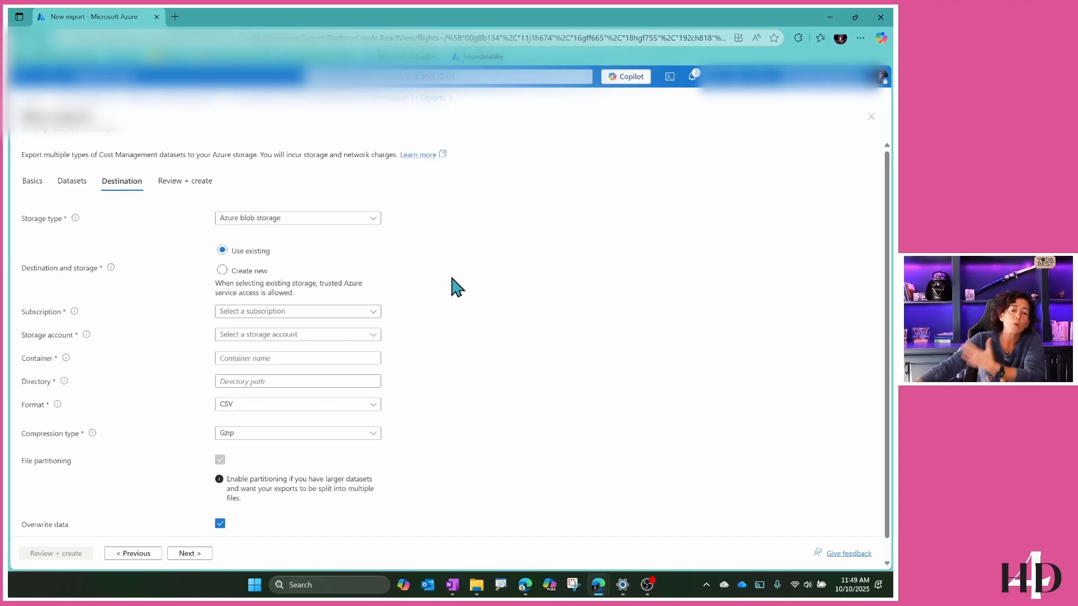
- Choose Azure blob storage and the Parquet format for the export destination, and return to the exports list without creating the export
{"action": "left_click", "coordinate": [371, 220]}
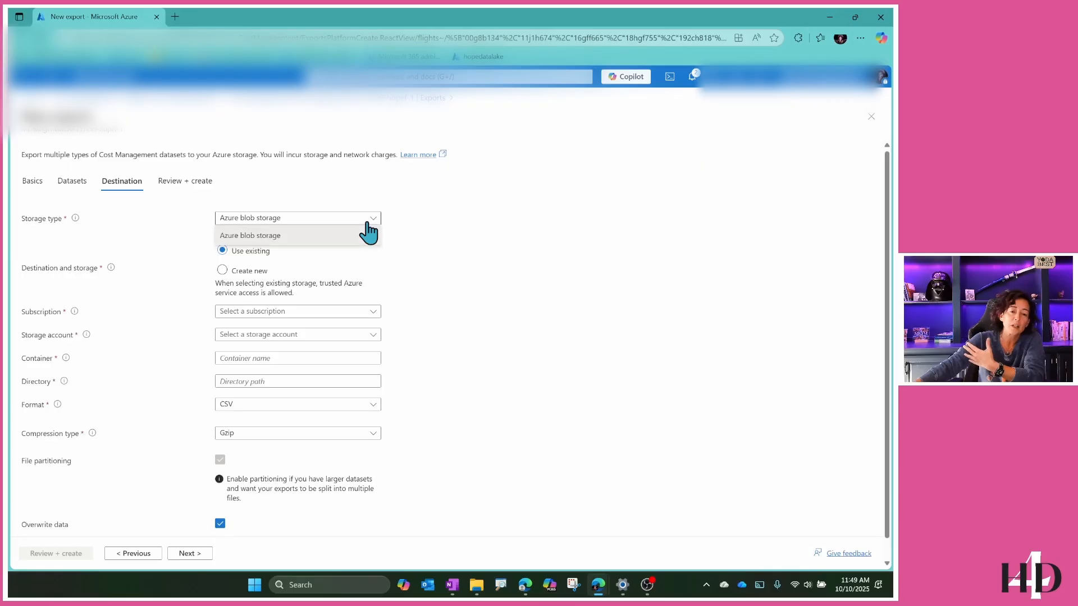
{"action": "left_click", "coordinate": [368, 233]}
{"action": "left_click", "coordinate": [376, 407]}
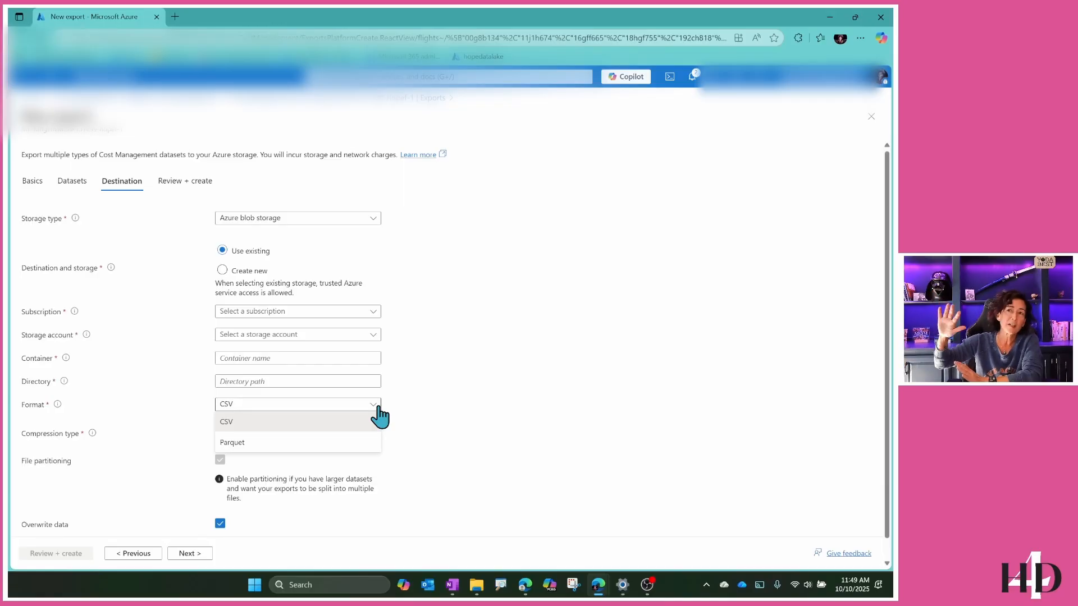
{"action": "left_click", "coordinate": [482, 370]}
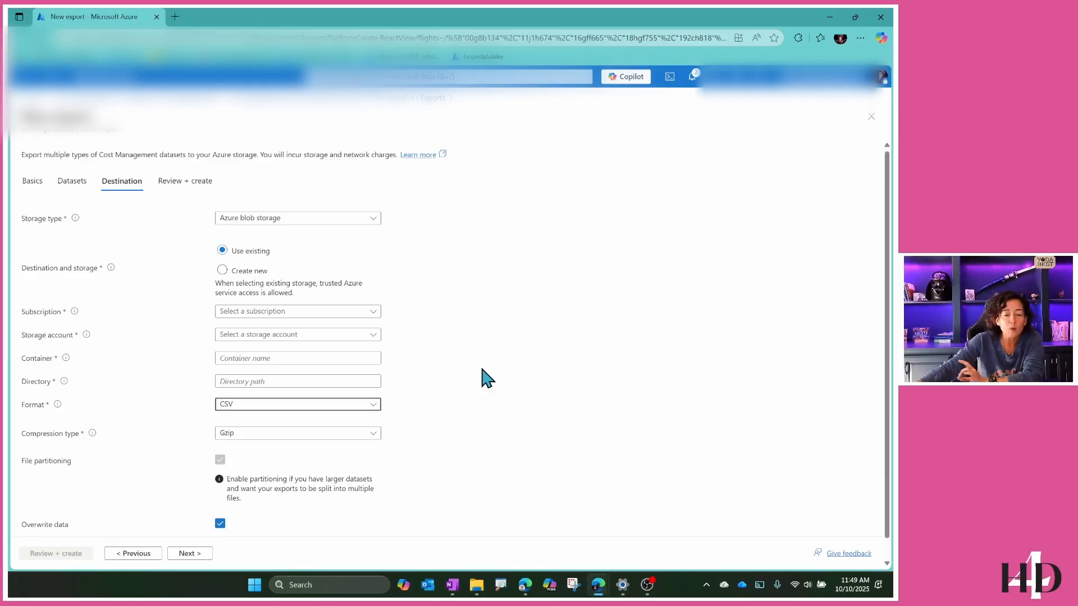
{"action": "key", "text": "Down"}
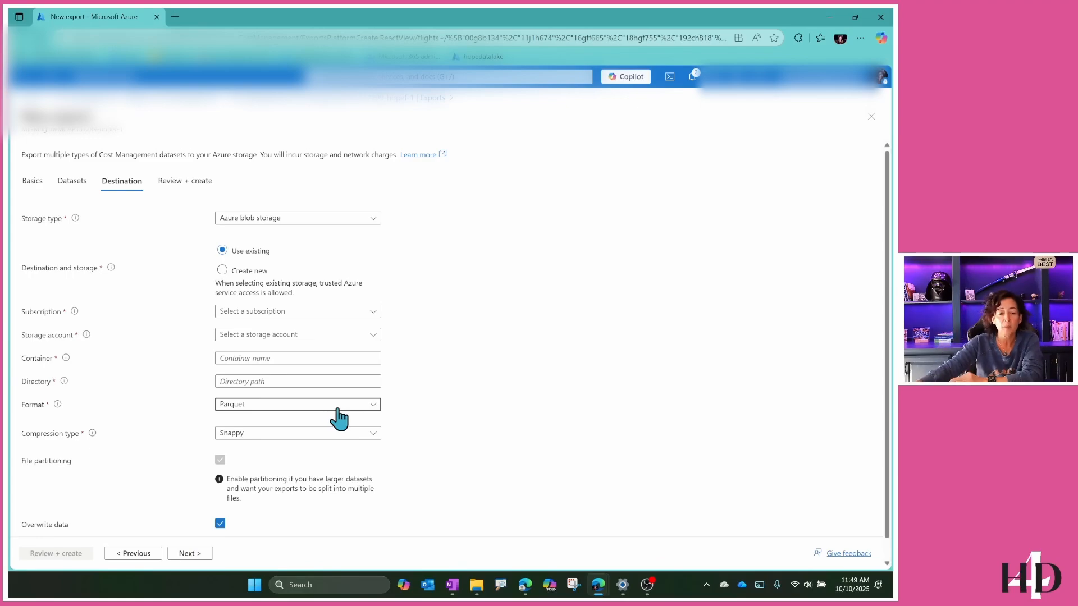
{"action": "key", "text": "Tab"}
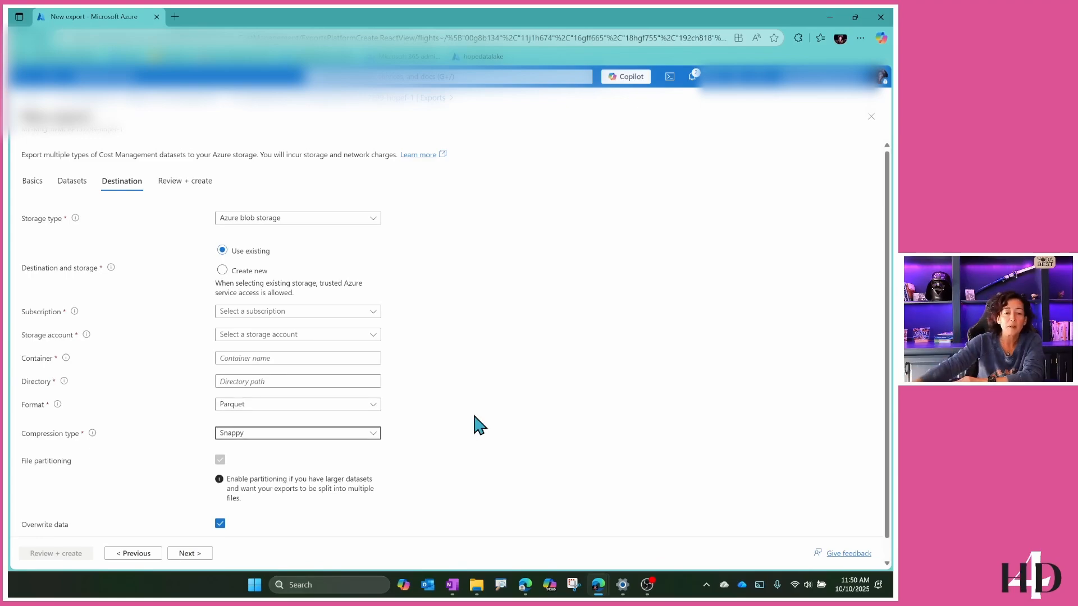
{"action": "left_click", "coordinate": [482, 416]}
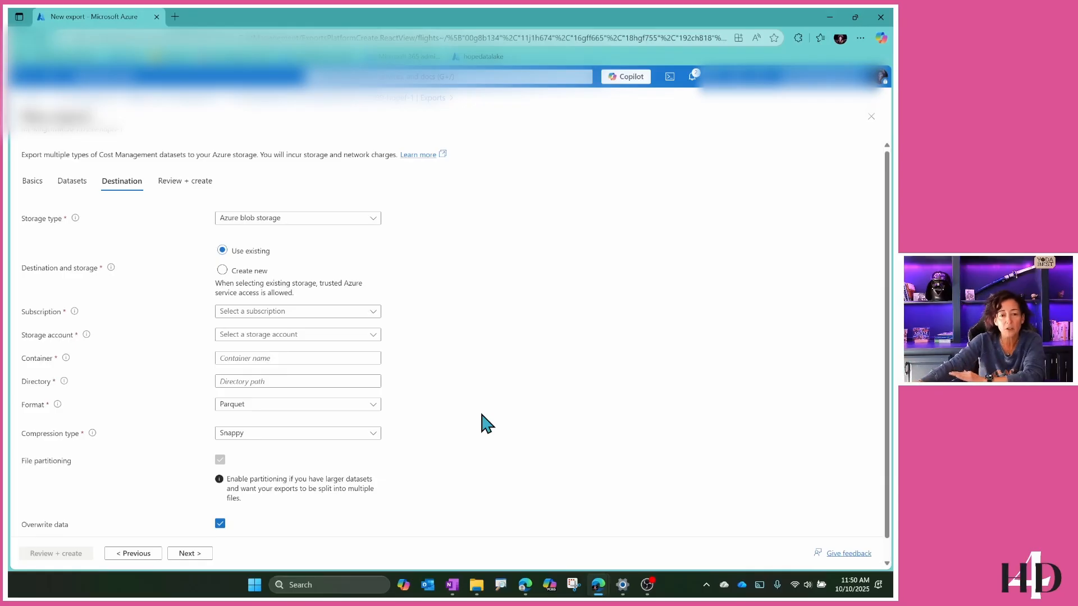
{"action": "left_click", "coordinate": [283, 99]}
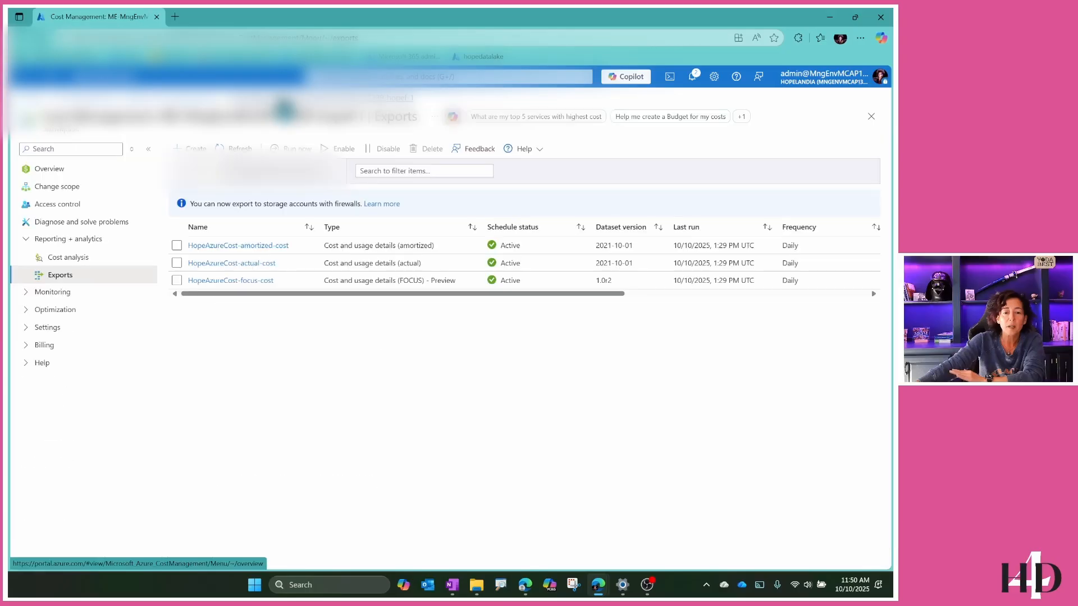
- Review the HopeAzureCost-actual-cost export's details and its option to export selected dates, and close the details
{"action": "left_click", "coordinate": [254, 263]}
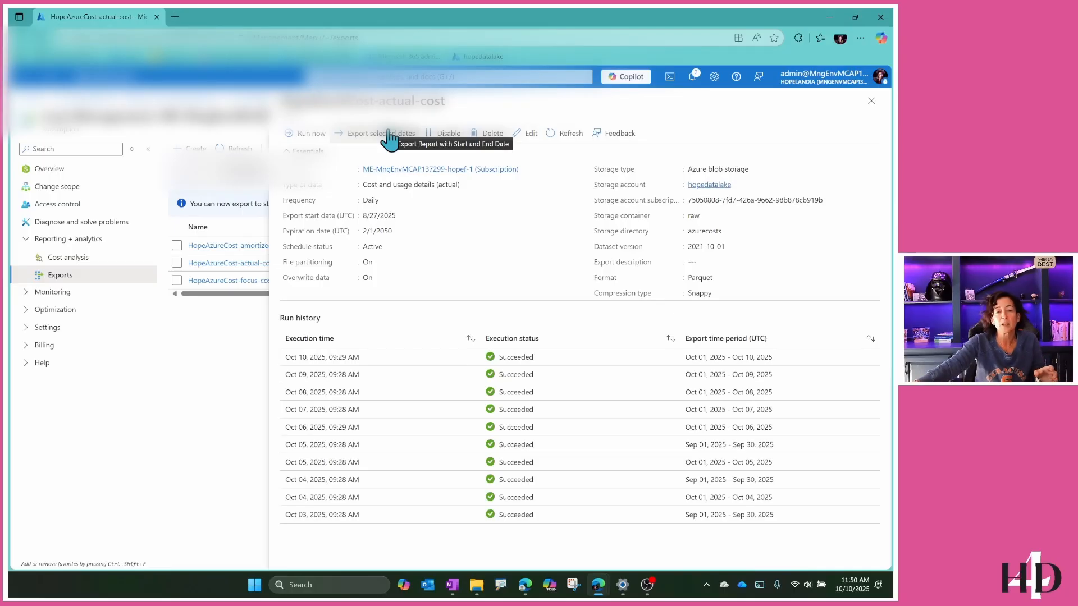
{"action": "left_click", "coordinate": [389, 139]}
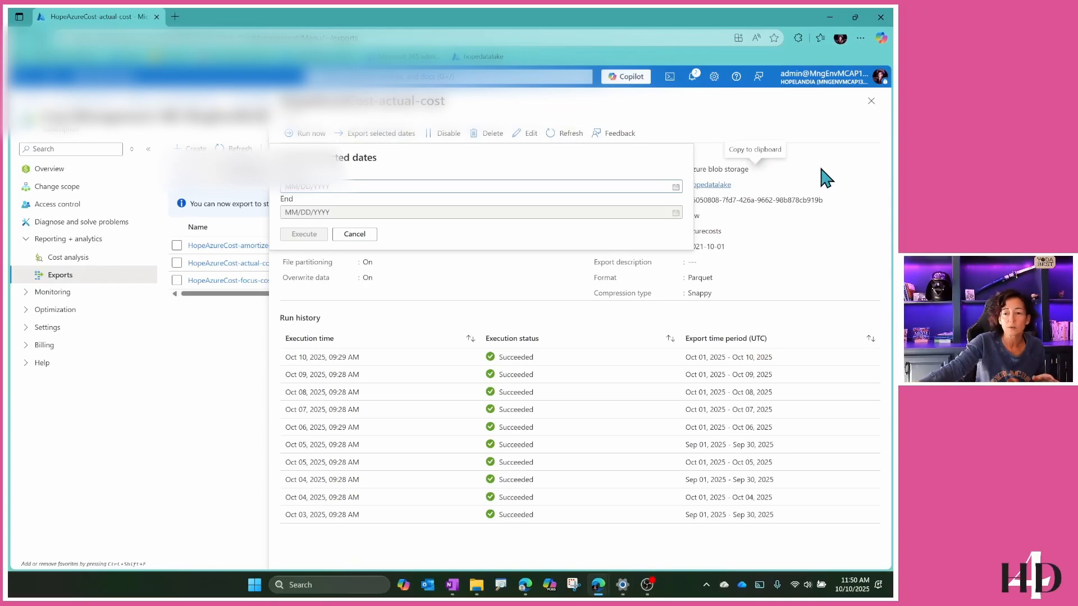
{"action": "left_click", "coordinate": [847, 166]}
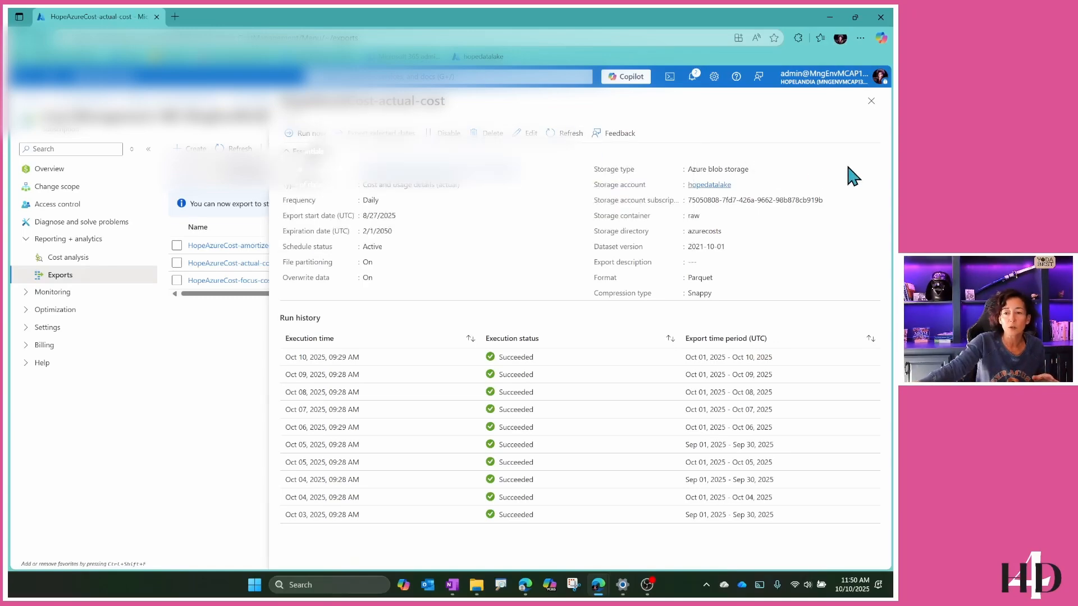
{"action": "left_click", "coordinate": [871, 101]}
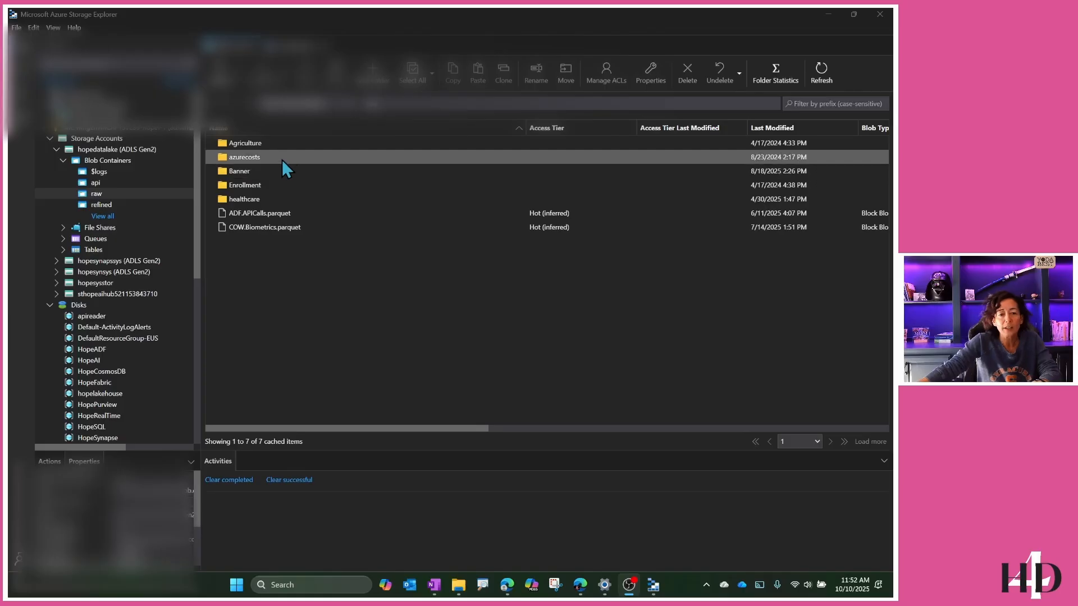
{"action": "double_click", "coordinate": [261, 157]}
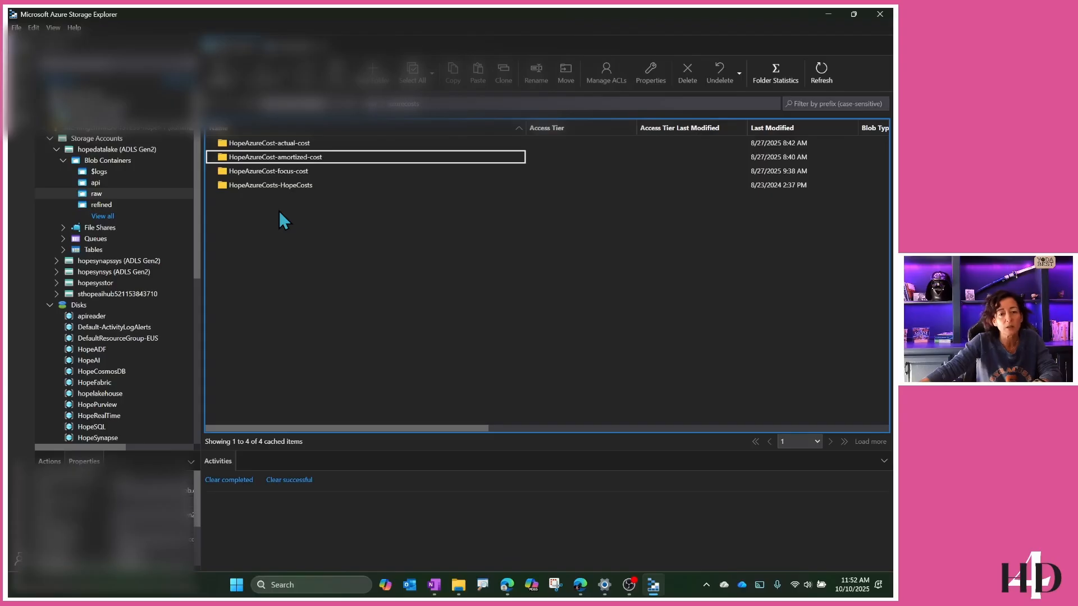
{"action": "double_click", "coordinate": [294, 144]}
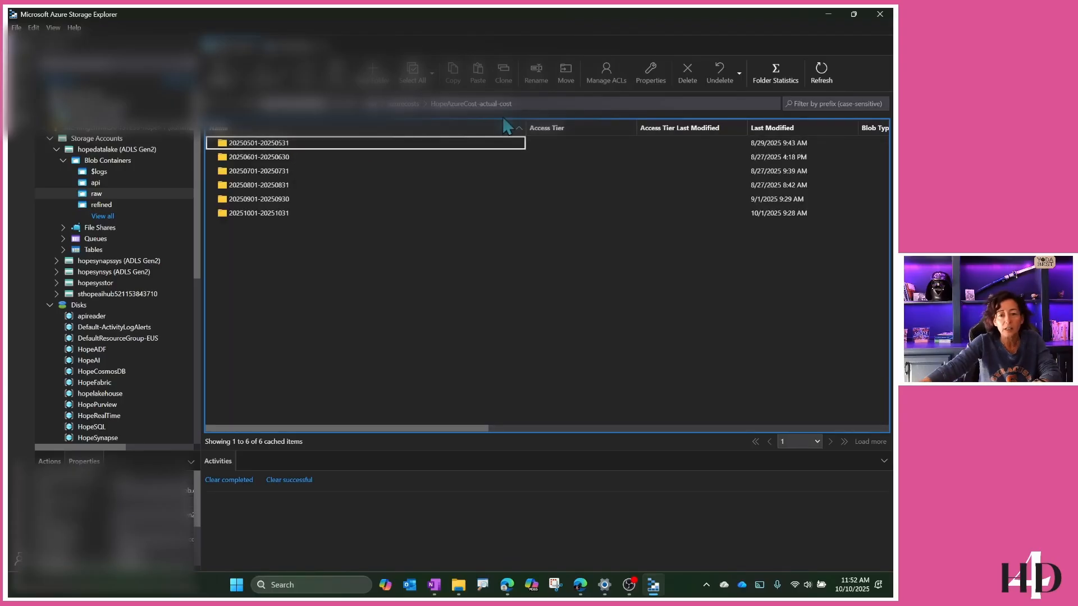
{"action": "double_click", "coordinate": [288, 212]}
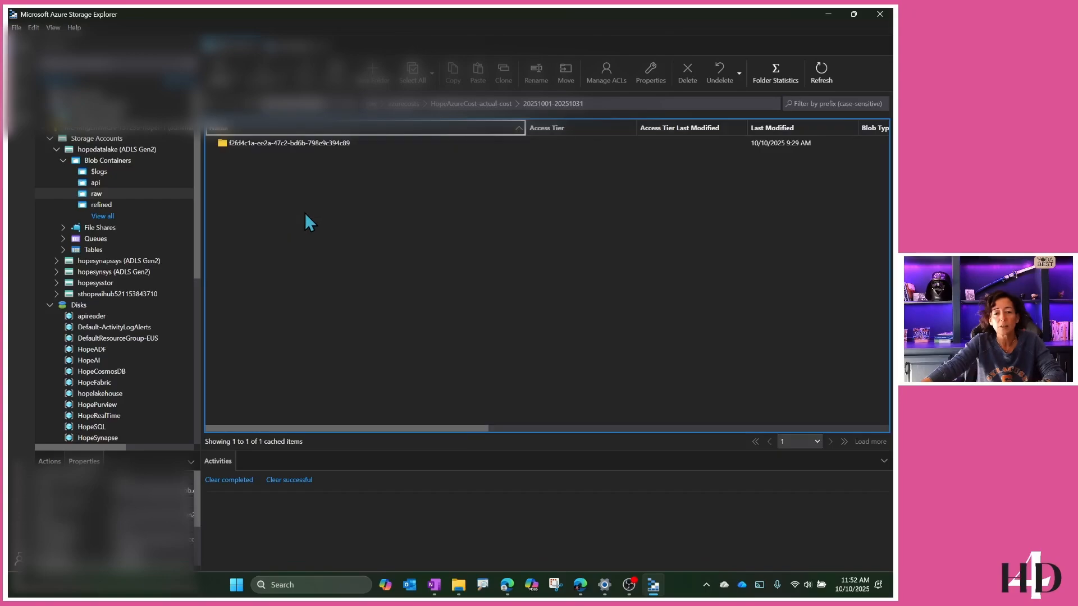
{"action": "double_click", "coordinate": [345, 143]}
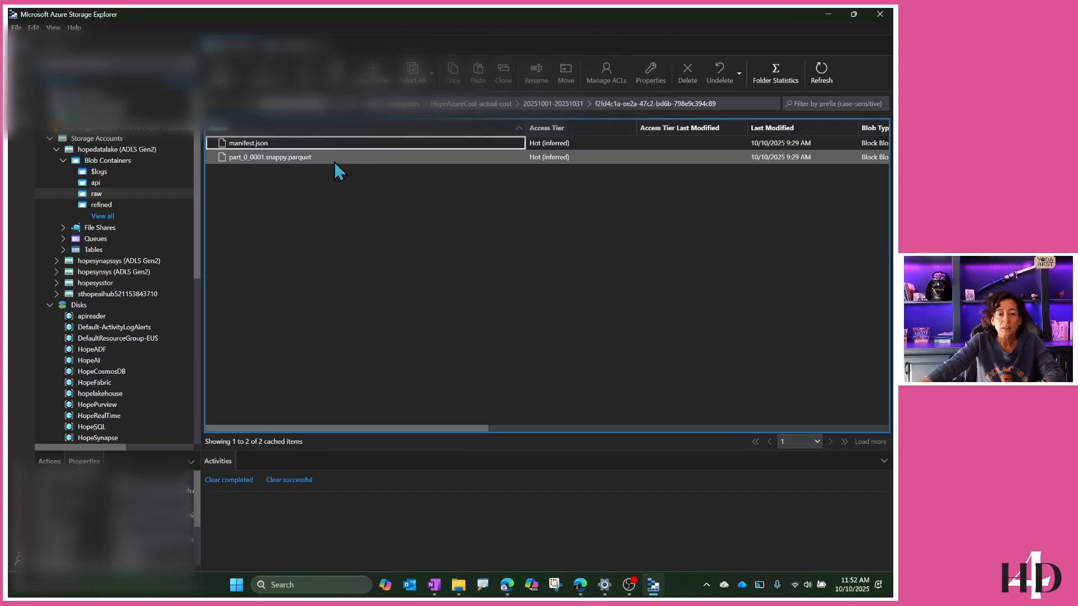
{"action": "left_click", "coordinate": [334, 159]}
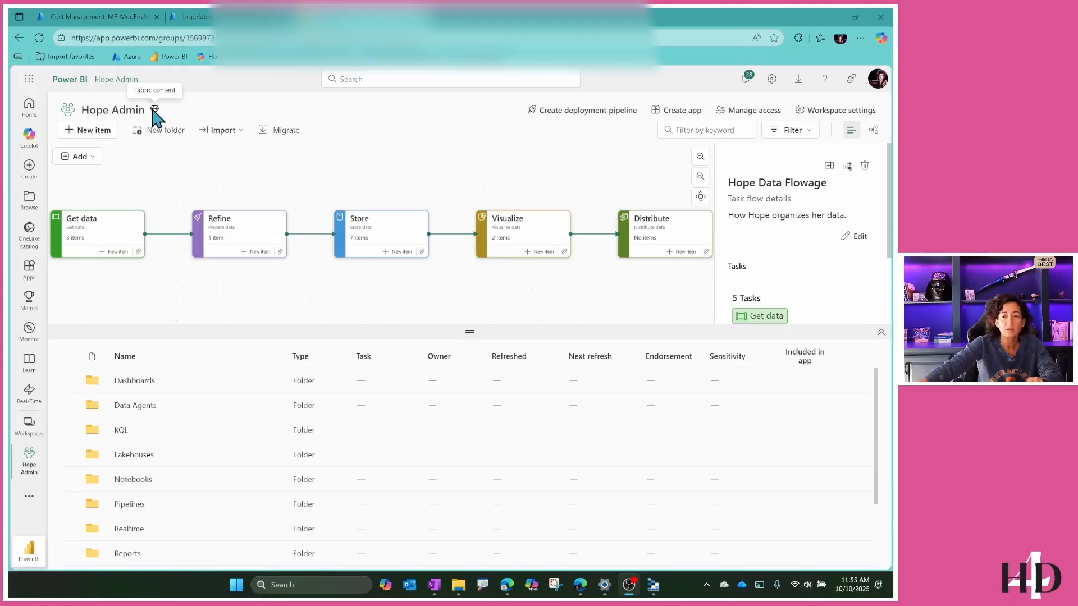
- In the Power BI workspace, filter the new item types for "lak", start a new lakehouse and cancel its creation
{"action": "left_click", "coordinate": [83, 130]}
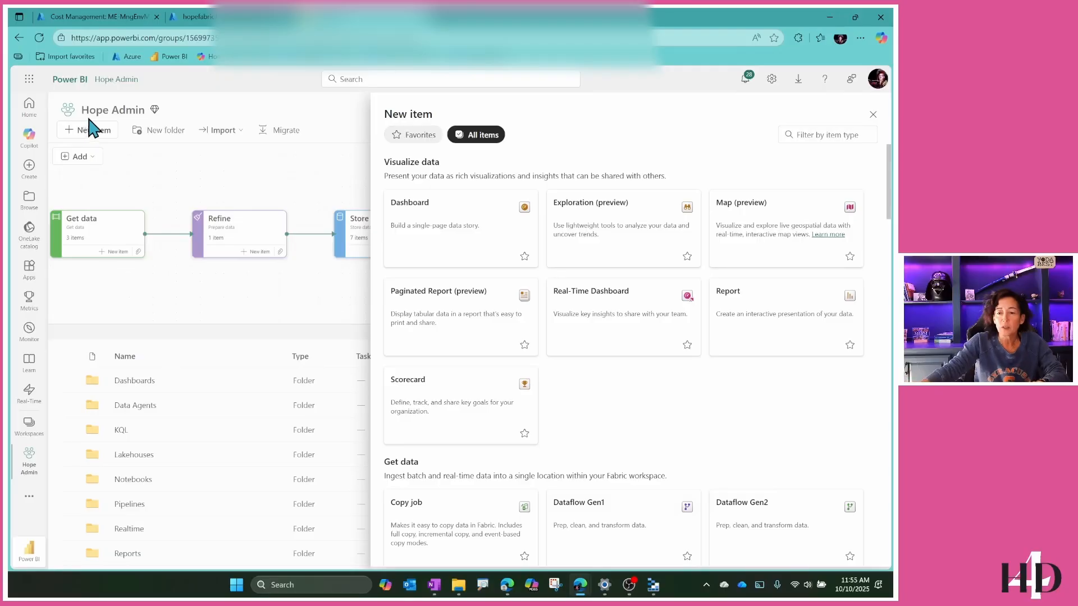
{"action": "scroll", "coordinate": [851, 413], "scroll_direction": "down", "scroll_amount": 4}
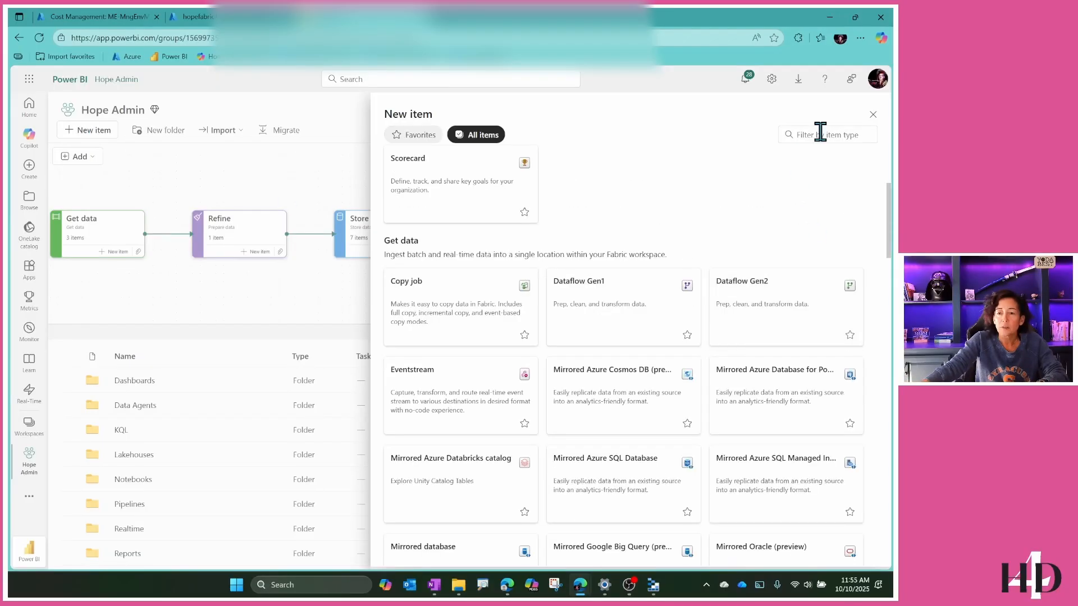
{"action": "left_click", "coordinate": [825, 138]}
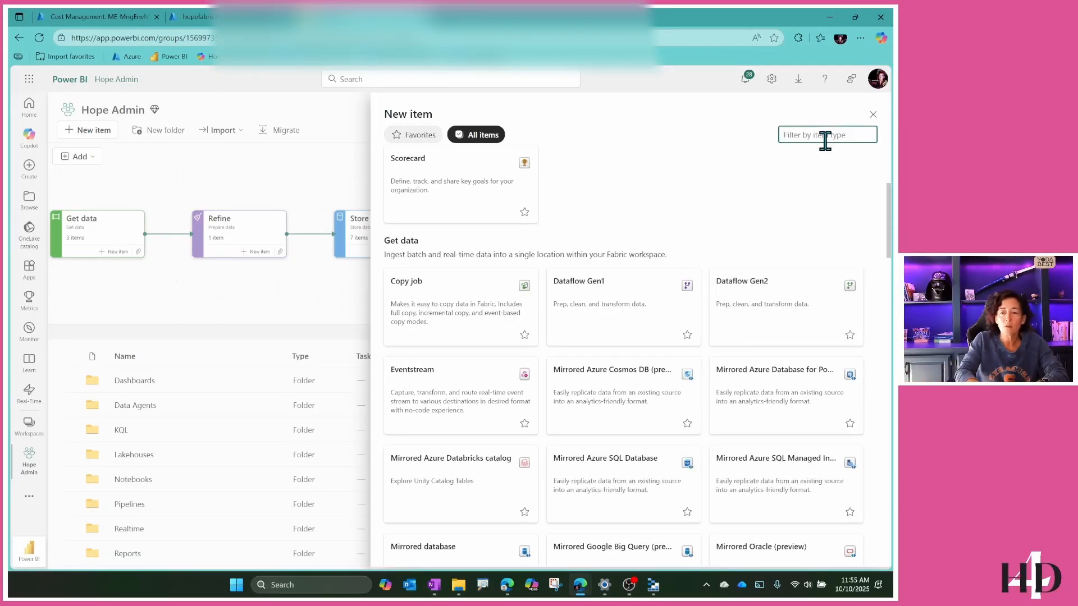
{"action": "type", "text": "lak"}
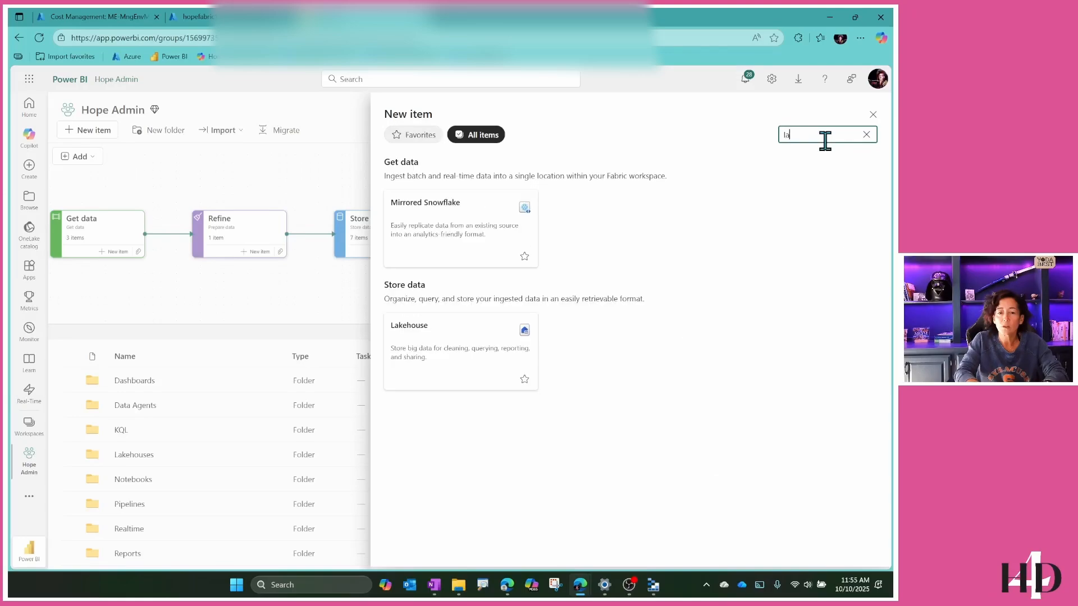
{"action": "left_click", "coordinate": [459, 352]}
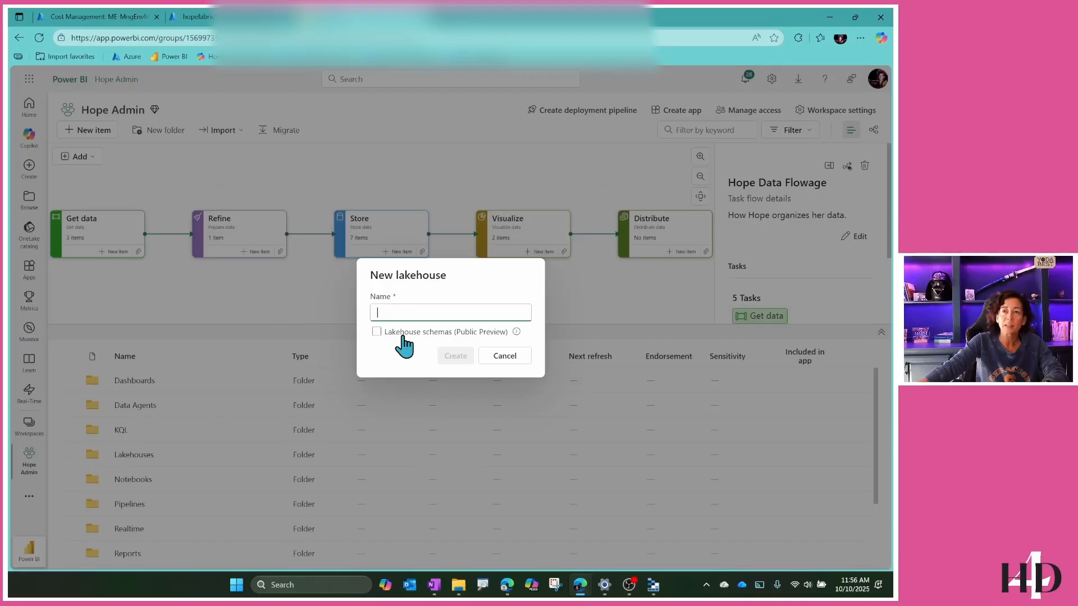
{"action": "left_click", "coordinate": [508, 359]}
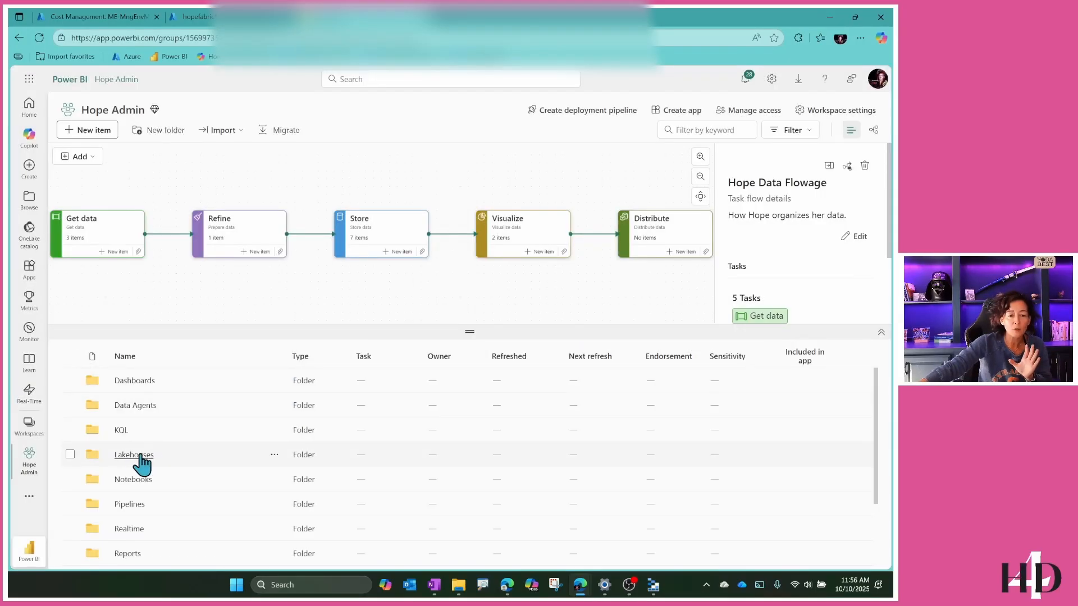
- Open the HopeAdmin_LH lakehouse from the Lakehouses folder, collapse its tables and show the raw folder under Files
{"action": "left_click", "coordinate": [135, 455]}
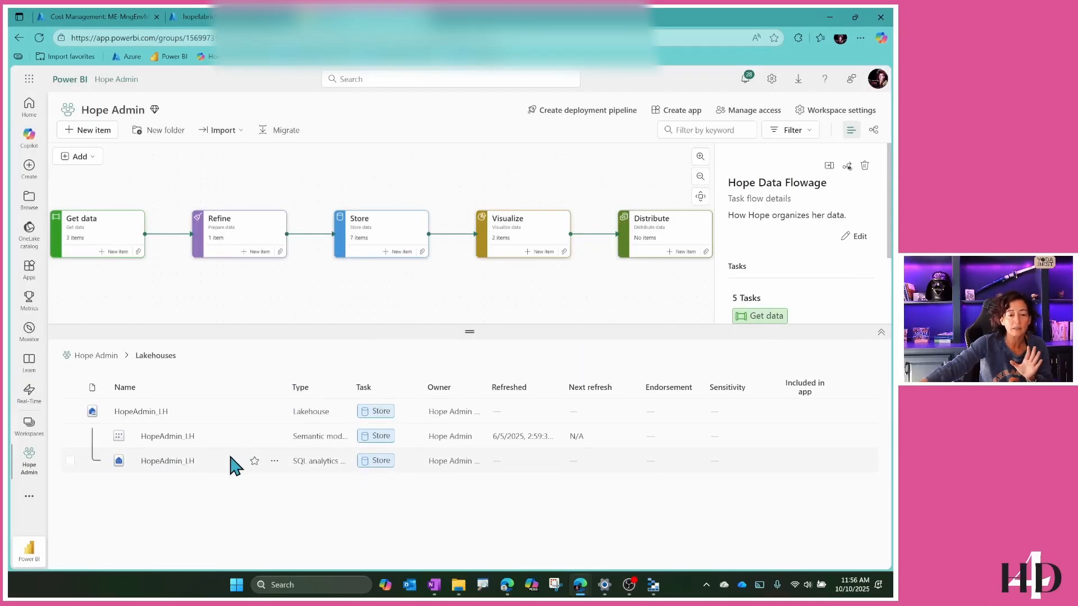
{"action": "left_click", "coordinate": [133, 413]}
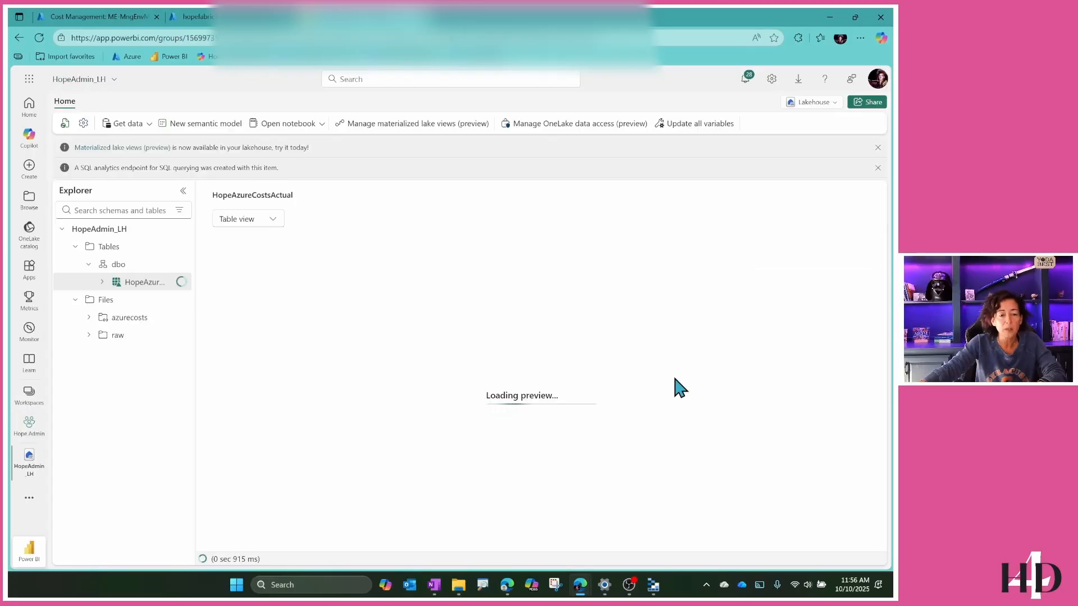
{"action": "left_click", "coordinate": [89, 264]}
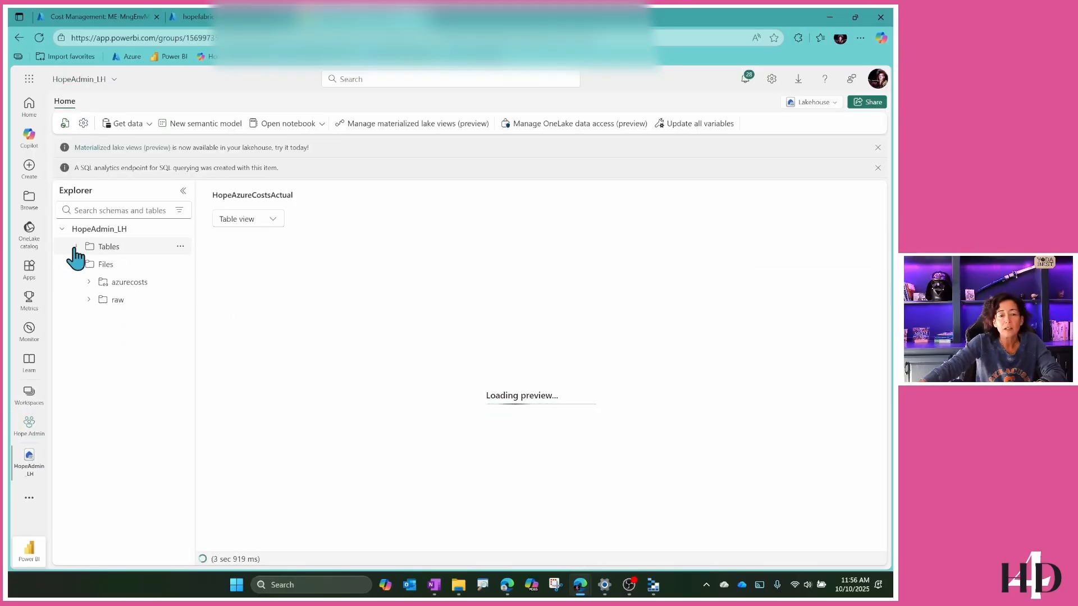
{"action": "left_click", "coordinate": [76, 247]}
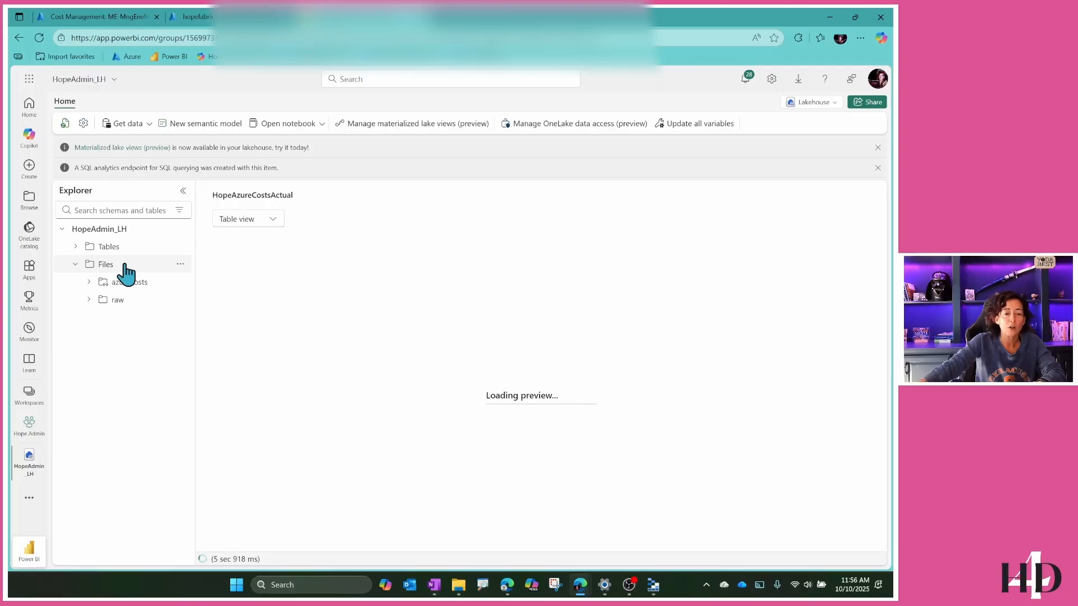
{"action": "left_click", "coordinate": [124, 265]}
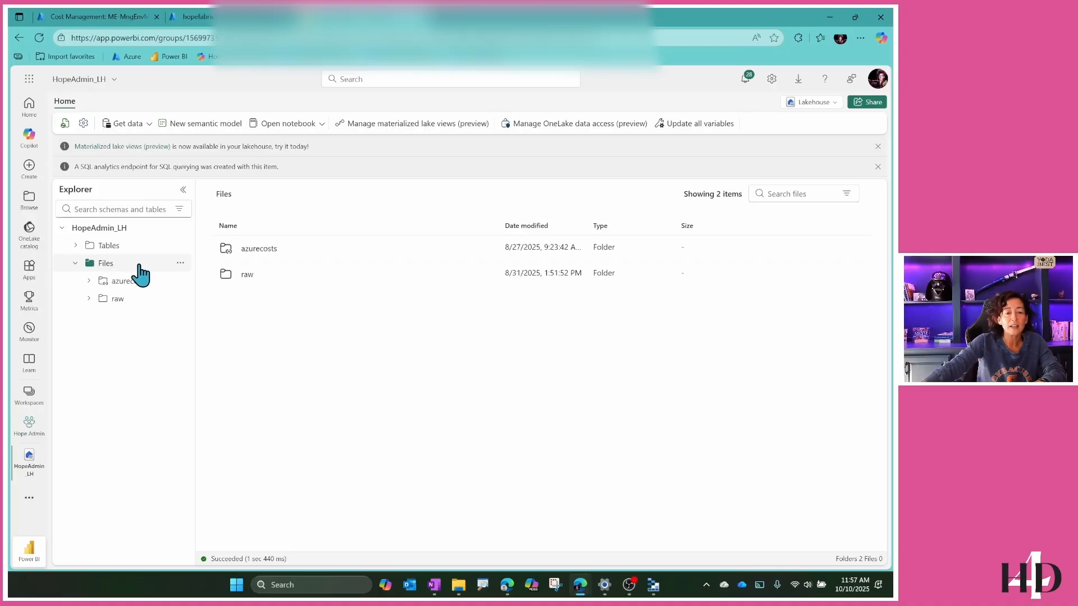
{"action": "left_click", "coordinate": [145, 301]}
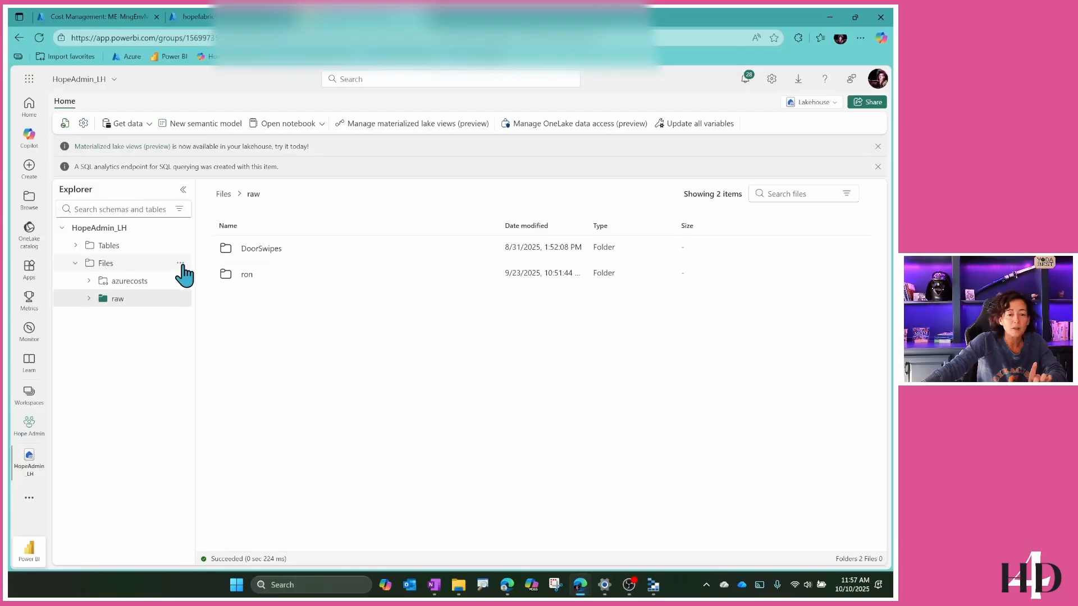
- Start a new Azure Data Lake Storage Gen2 shortcut under the lakehouse's Files, choose a new connection and show its authentication kinds
{"action": "left_click", "coordinate": [180, 264]}
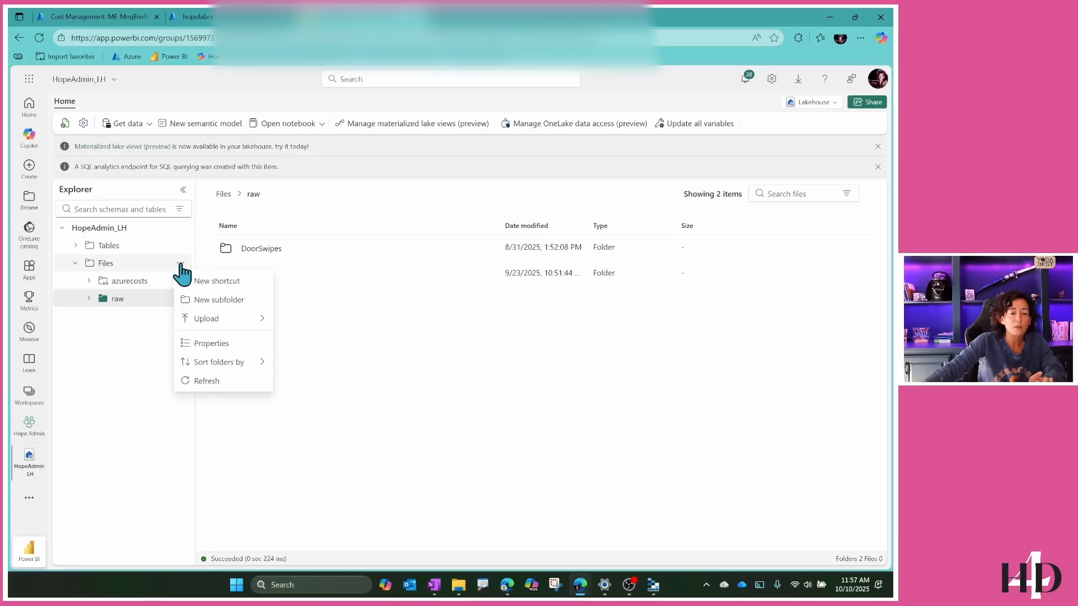
{"action": "left_click", "coordinate": [235, 281]}
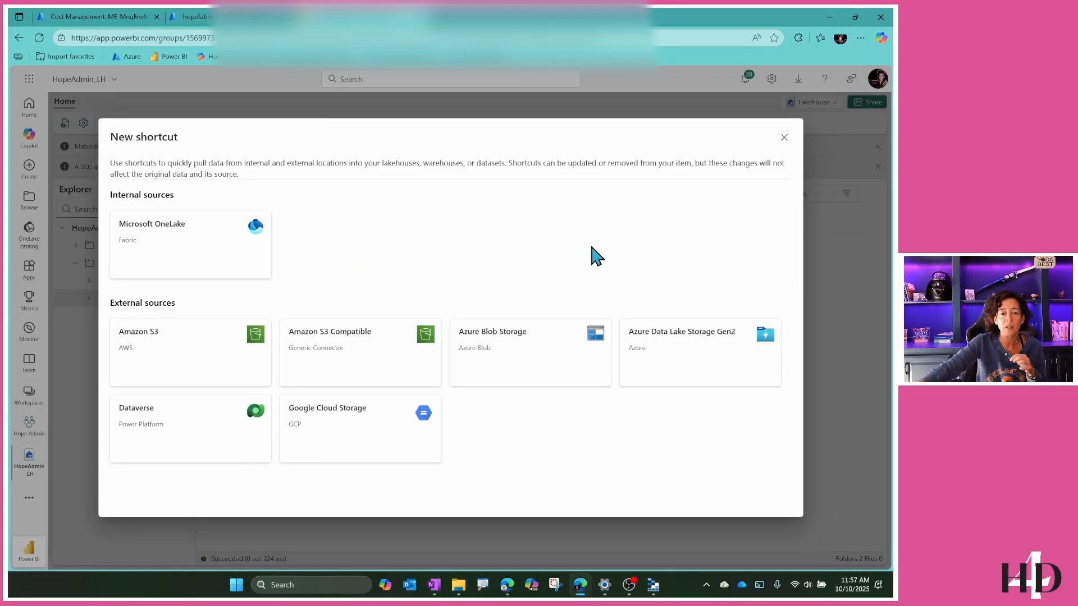
{"action": "left_click", "coordinate": [687, 355]}
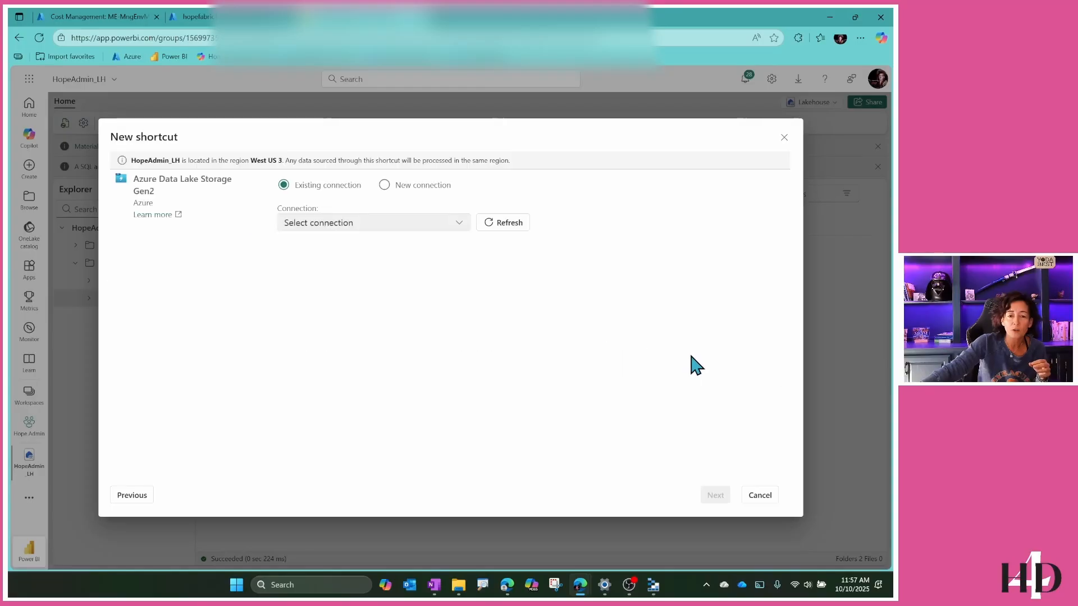
{"action": "left_click", "coordinate": [385, 186]}
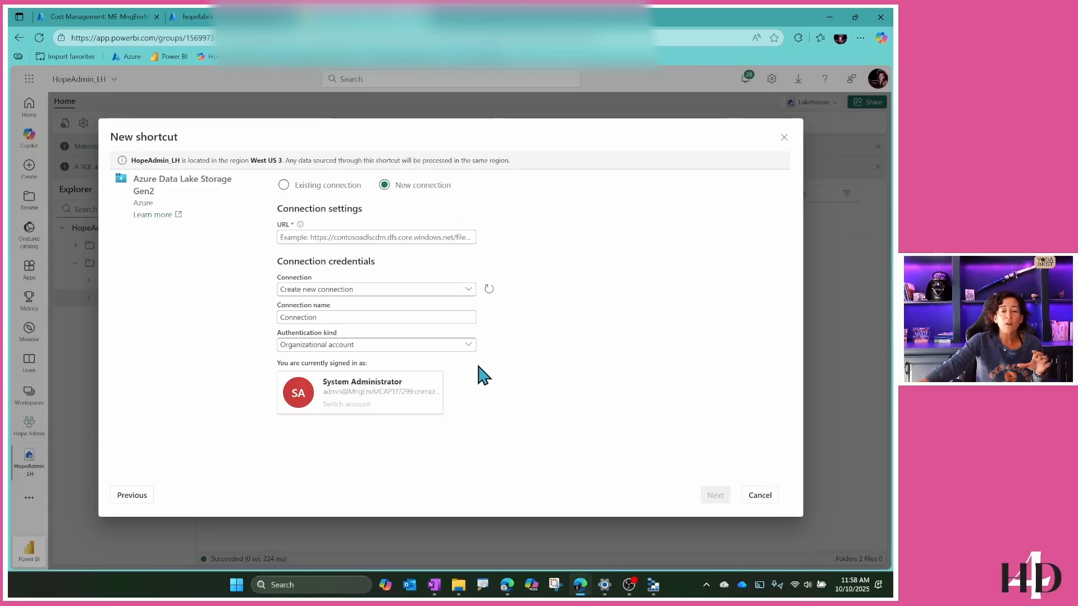
{"action": "left_click", "coordinate": [468, 345]}
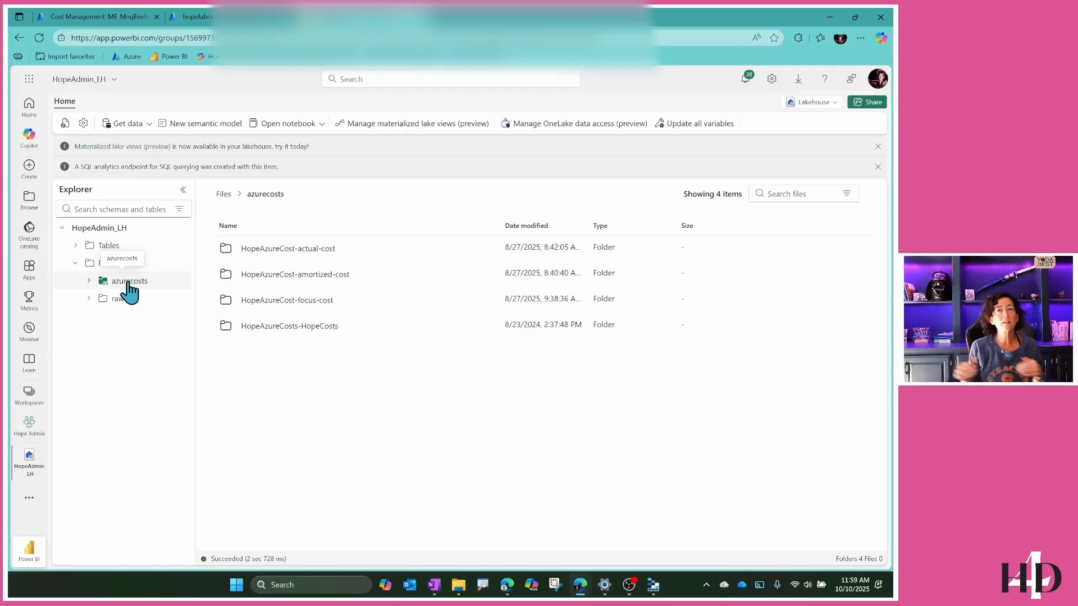
{"action": "left_click", "coordinate": [264, 254]}
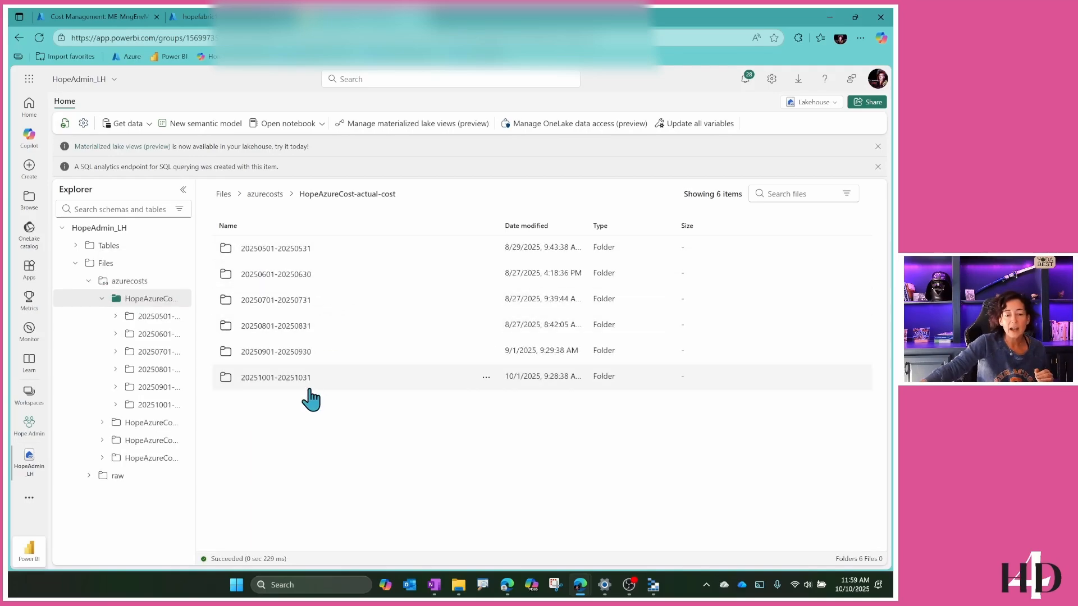
{"action": "left_click", "coordinate": [281, 382]}
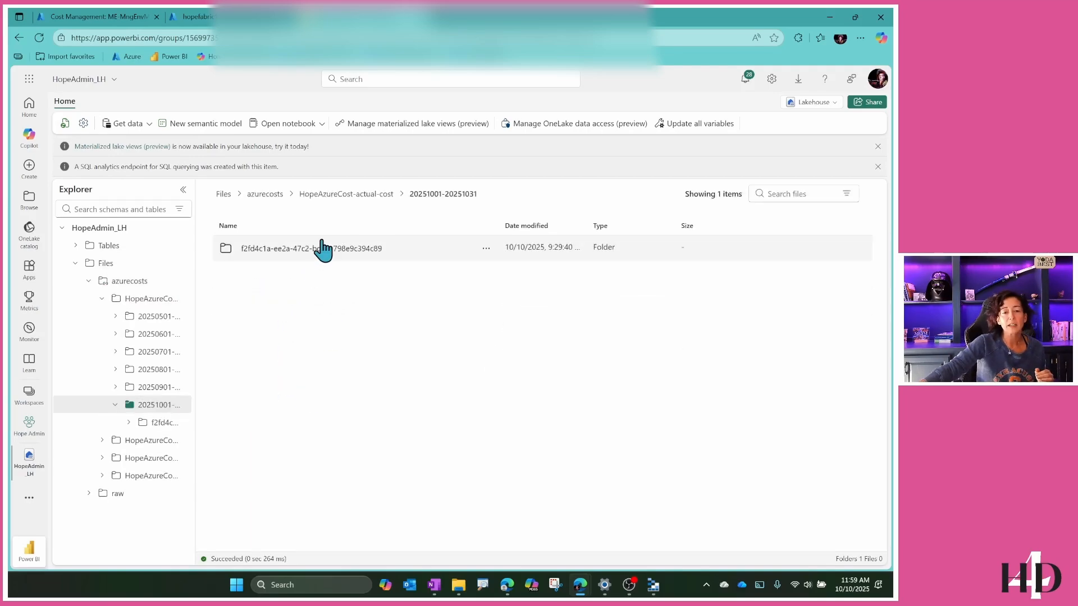
{"action": "left_click", "coordinate": [318, 251]}
{"action": "left_click", "coordinate": [294, 275]}
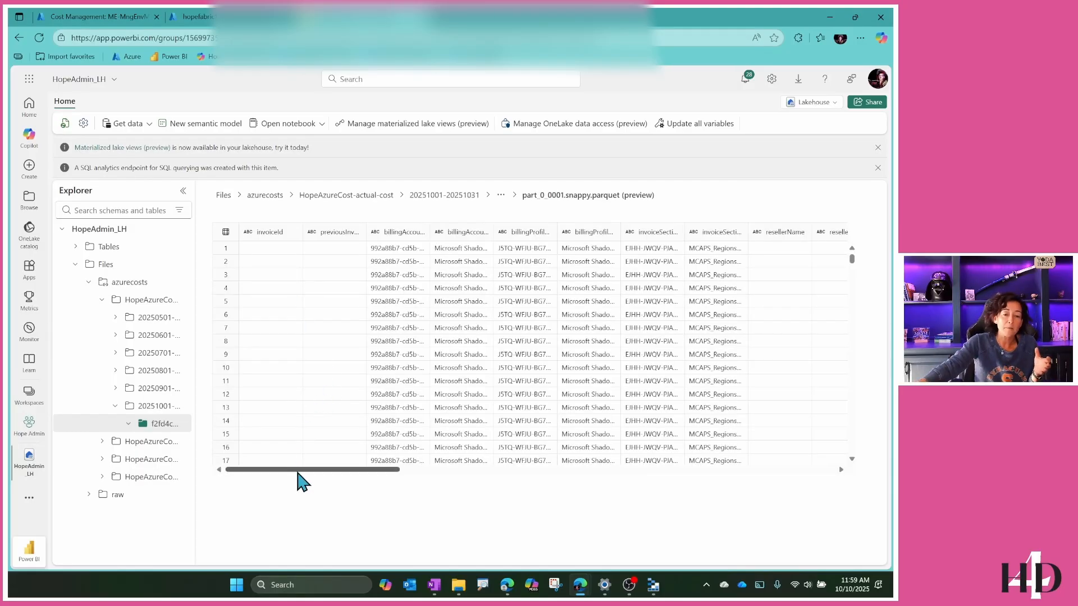
{"action": "left_click_drag", "start_coordinate": [297, 471], "coordinate": [691, 472]}
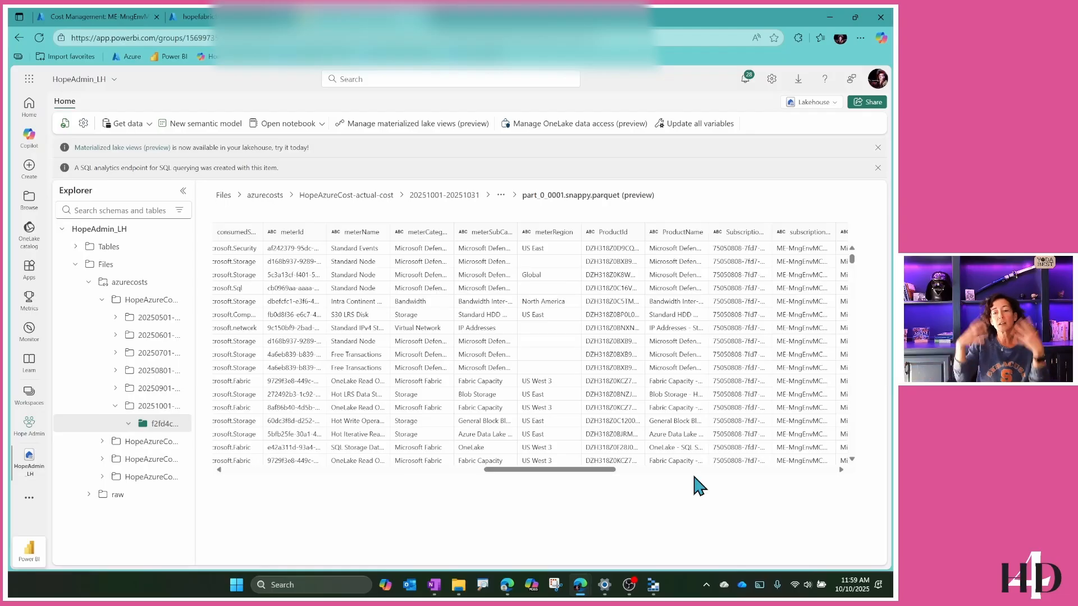